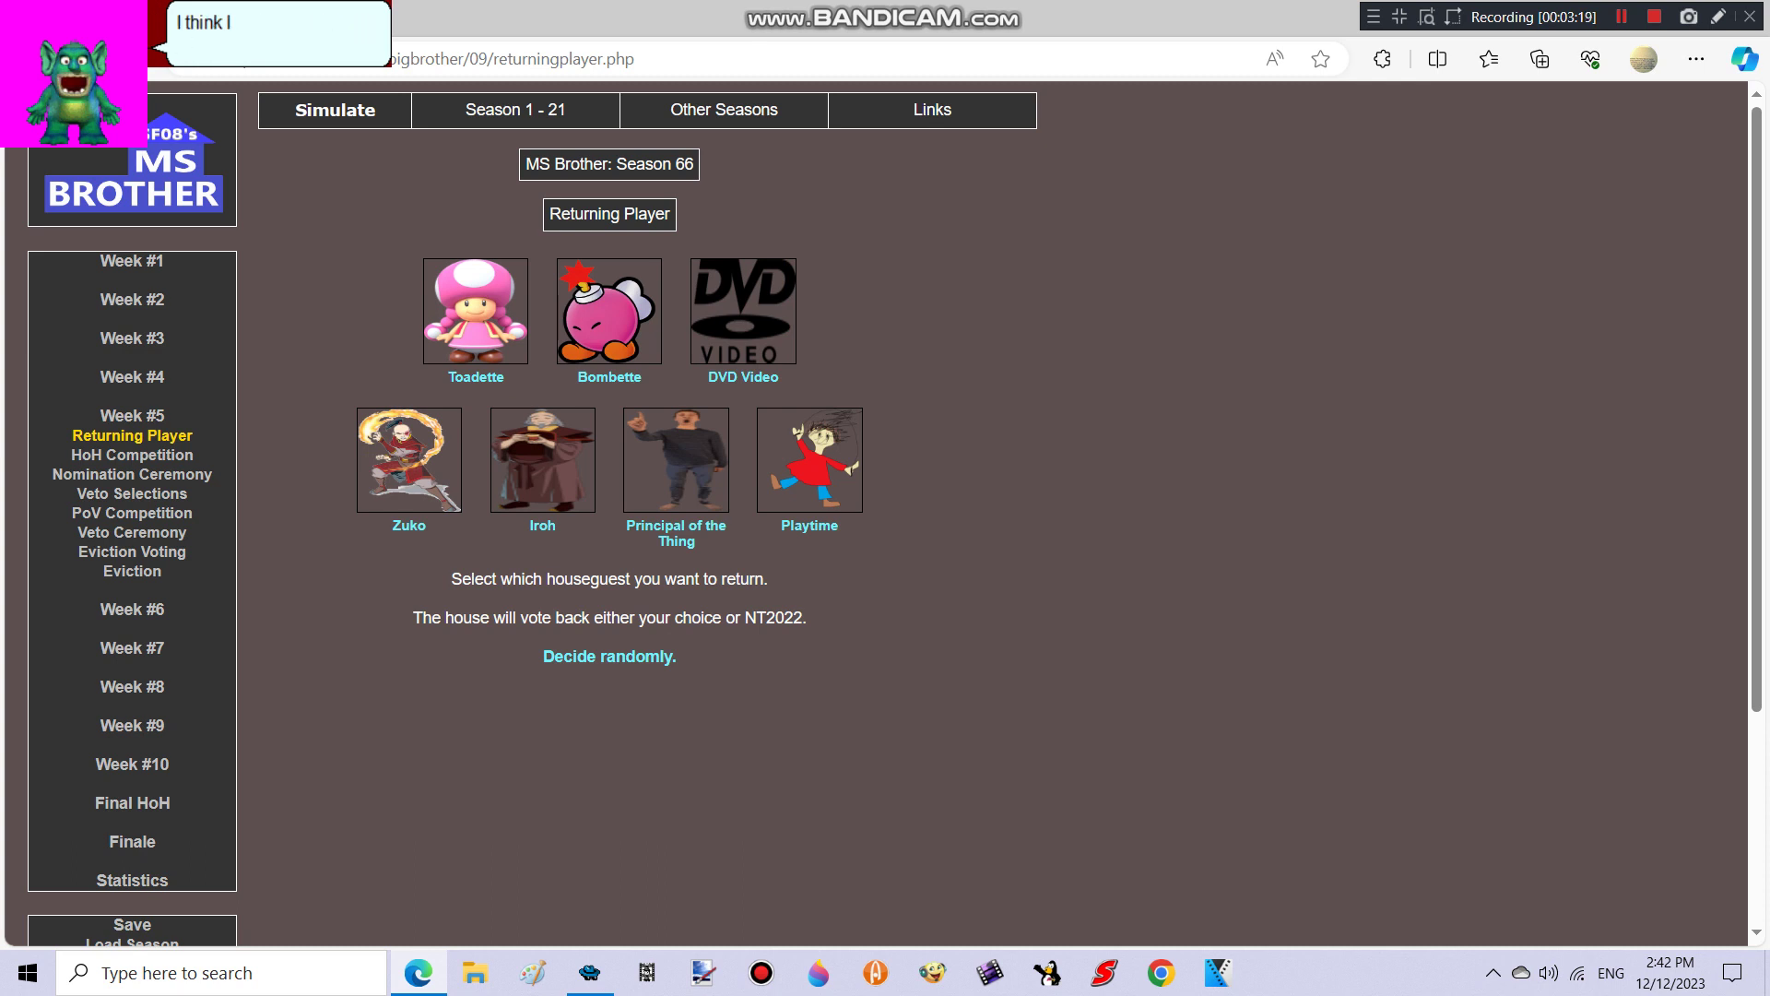
Bring Toadette back as the returning player and advance to Week 5's HoH competition.
left_click(475, 376)
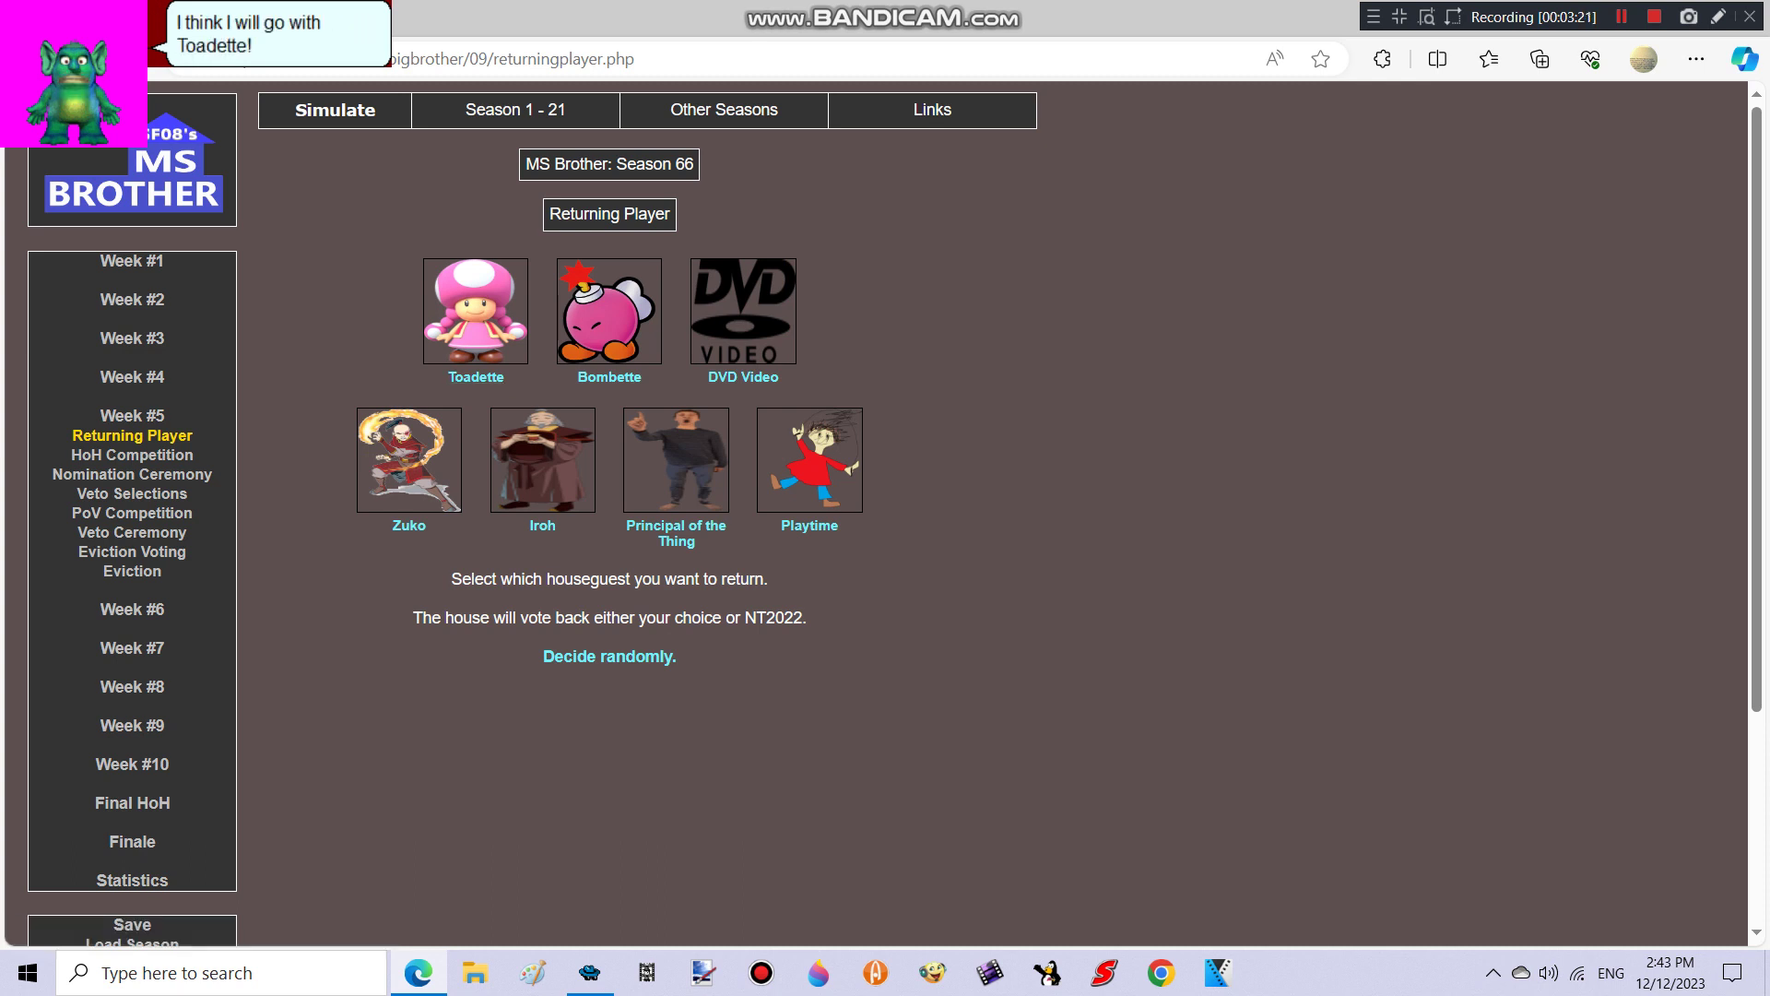
scroll(886, 553, "down", 2)
scroll(885, 554, "down", 6)
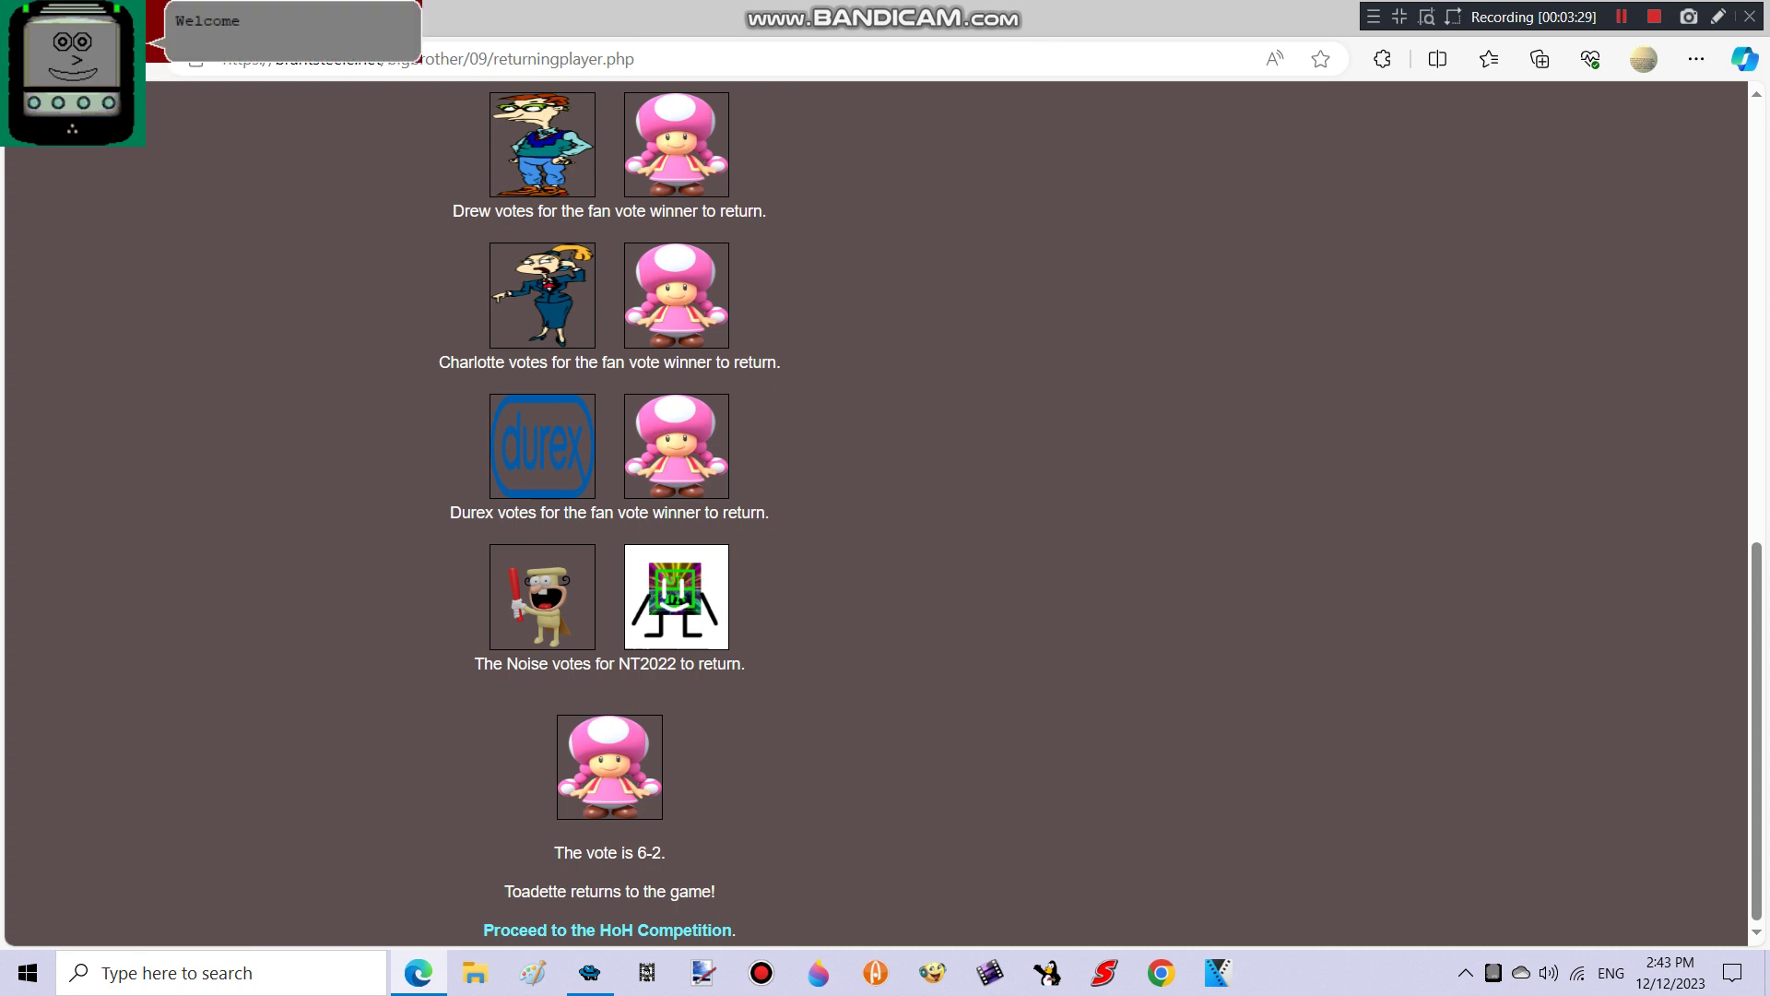
left_click(609, 929)
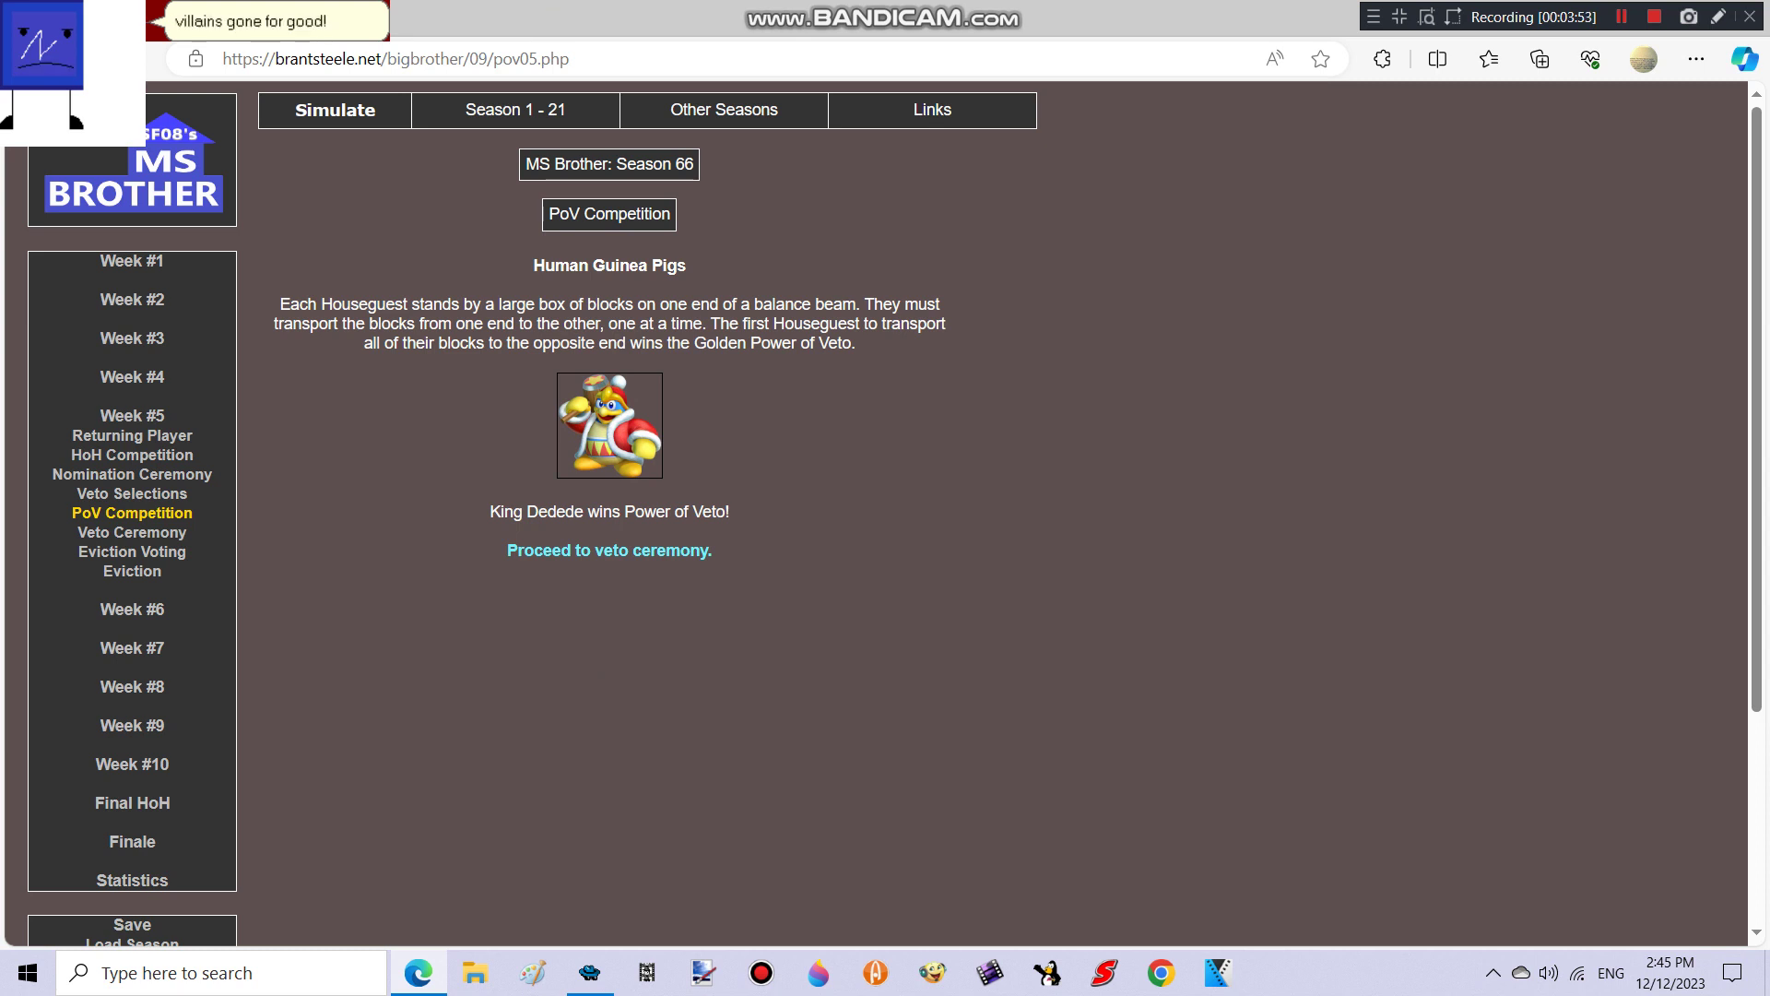
Advance from the Week 5 veto result to the veto ceremony.
left_click(609, 549)
scroll(885, 553, "down", 1)
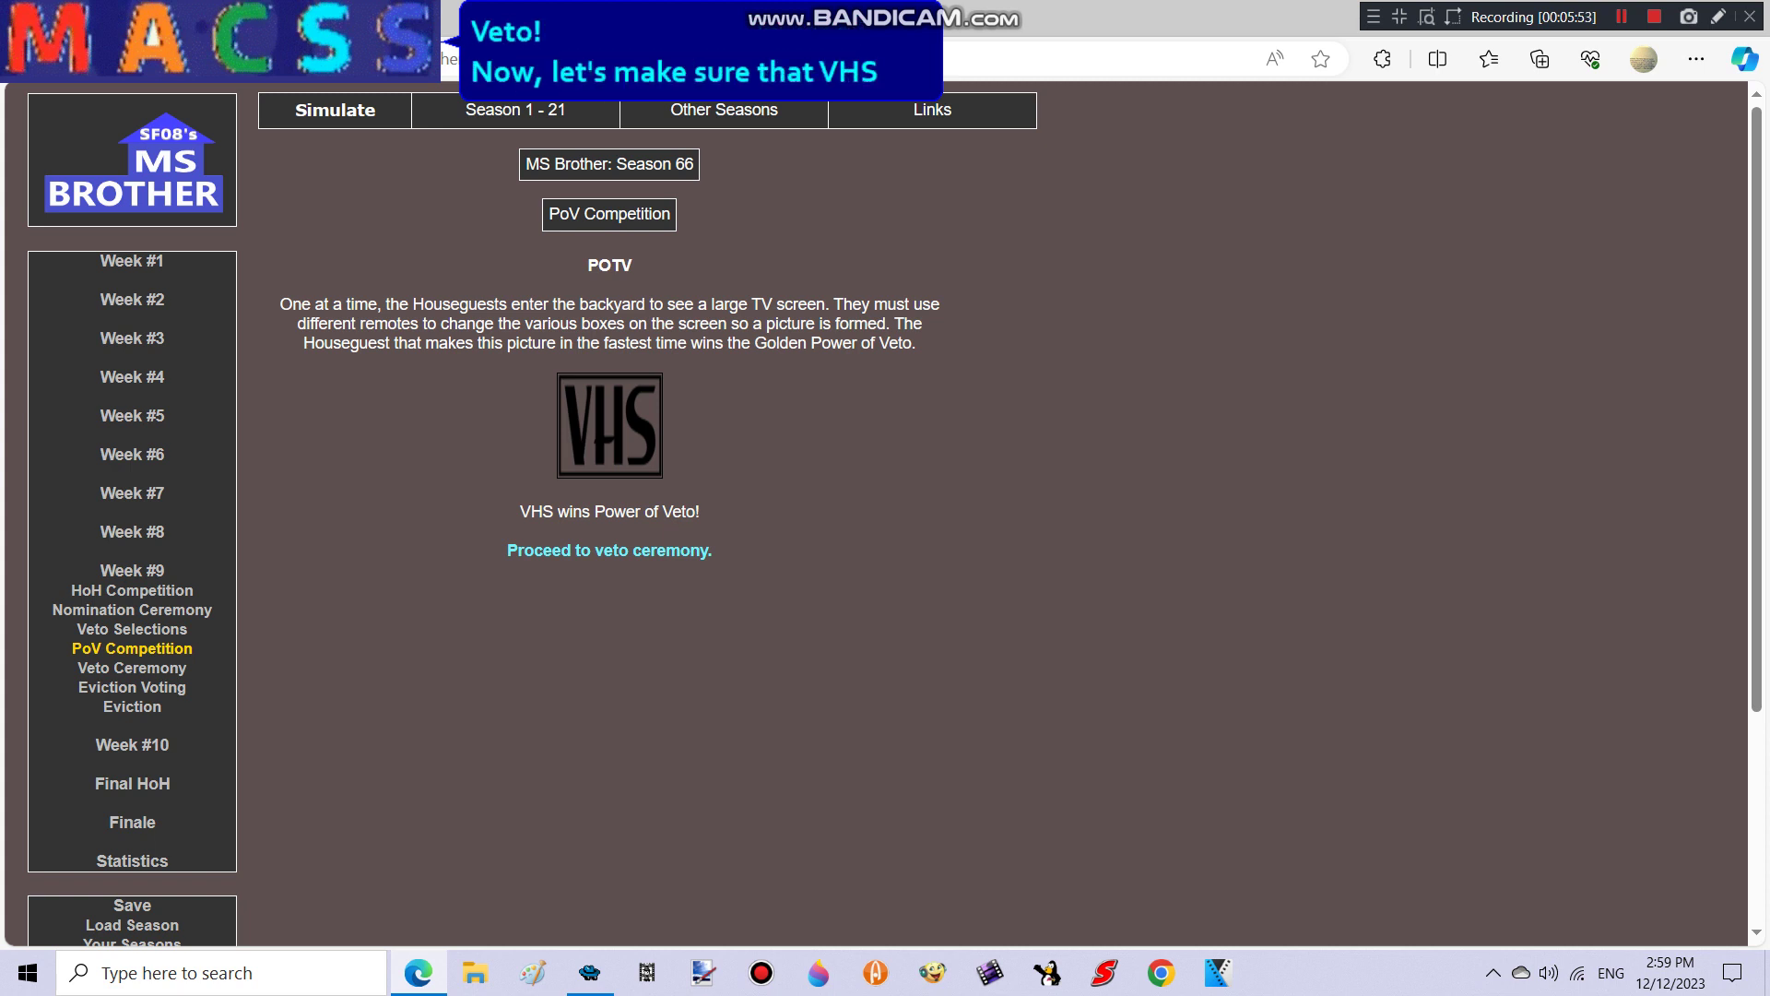
Advance from VHS's Week 9 veto win to the veto ceremony.
left_click(609, 550)
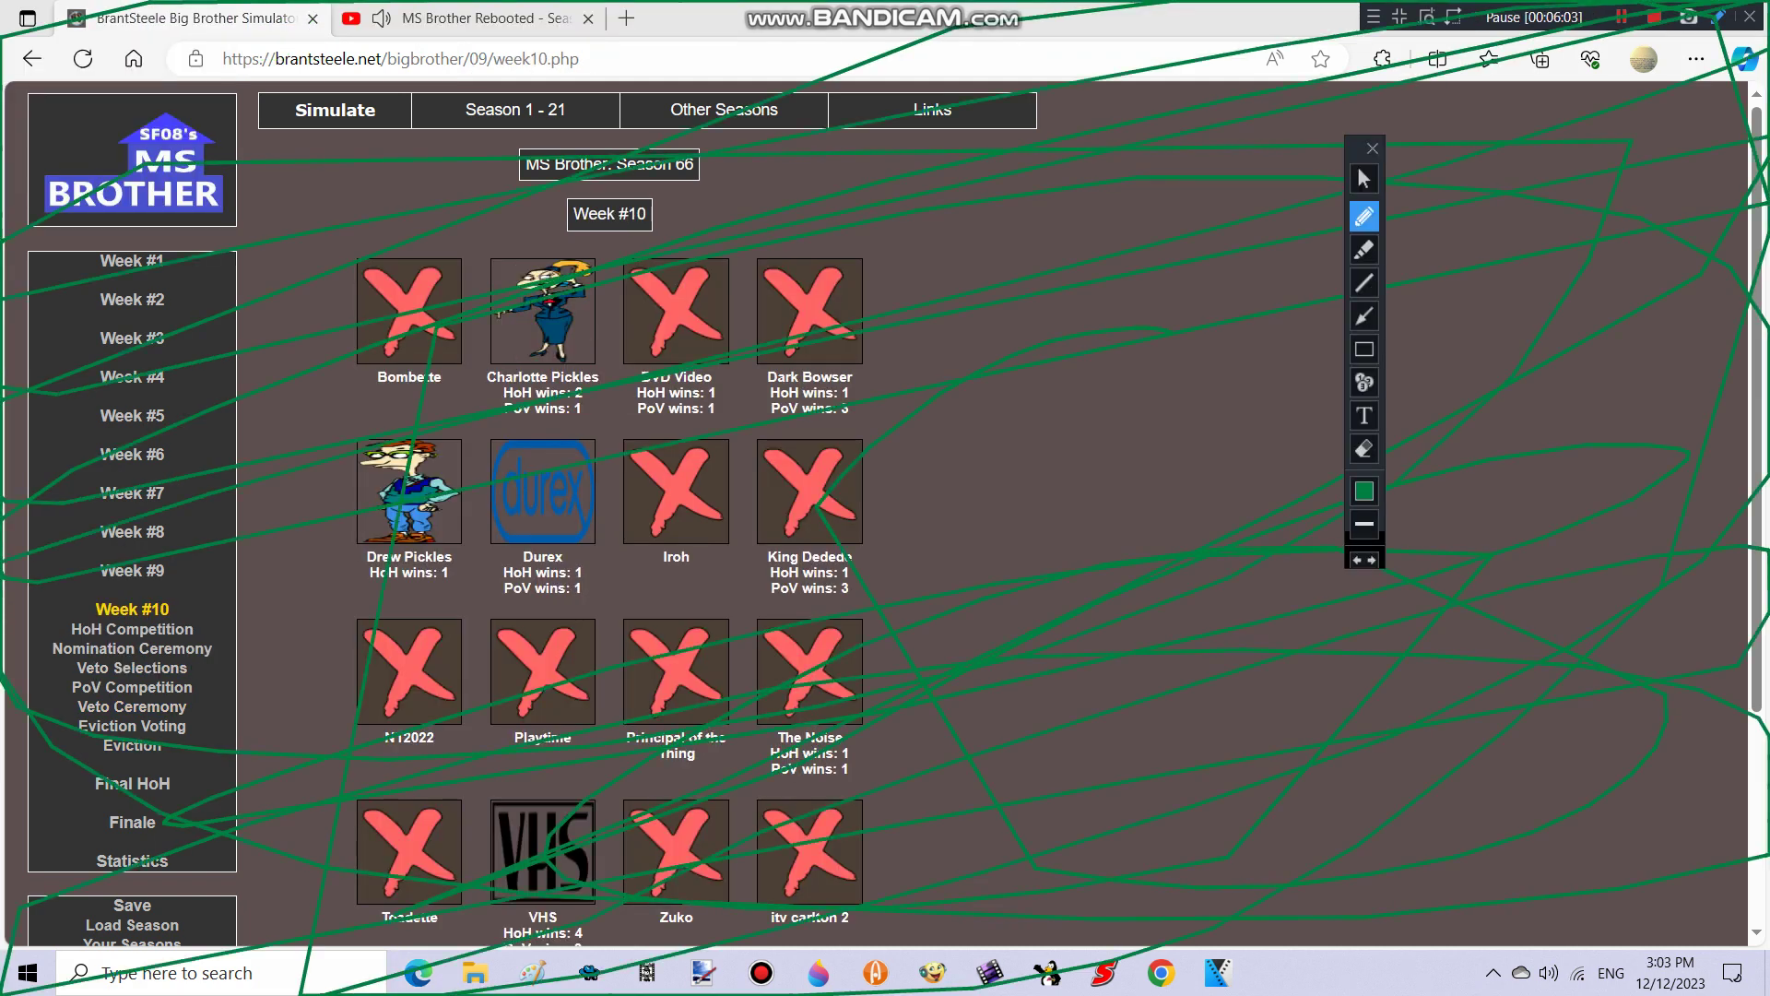
Advance Week 10 past Drew's HoH win and the Durex and VHS nominations.
left_click_drag(238, 559, 1660, 968)
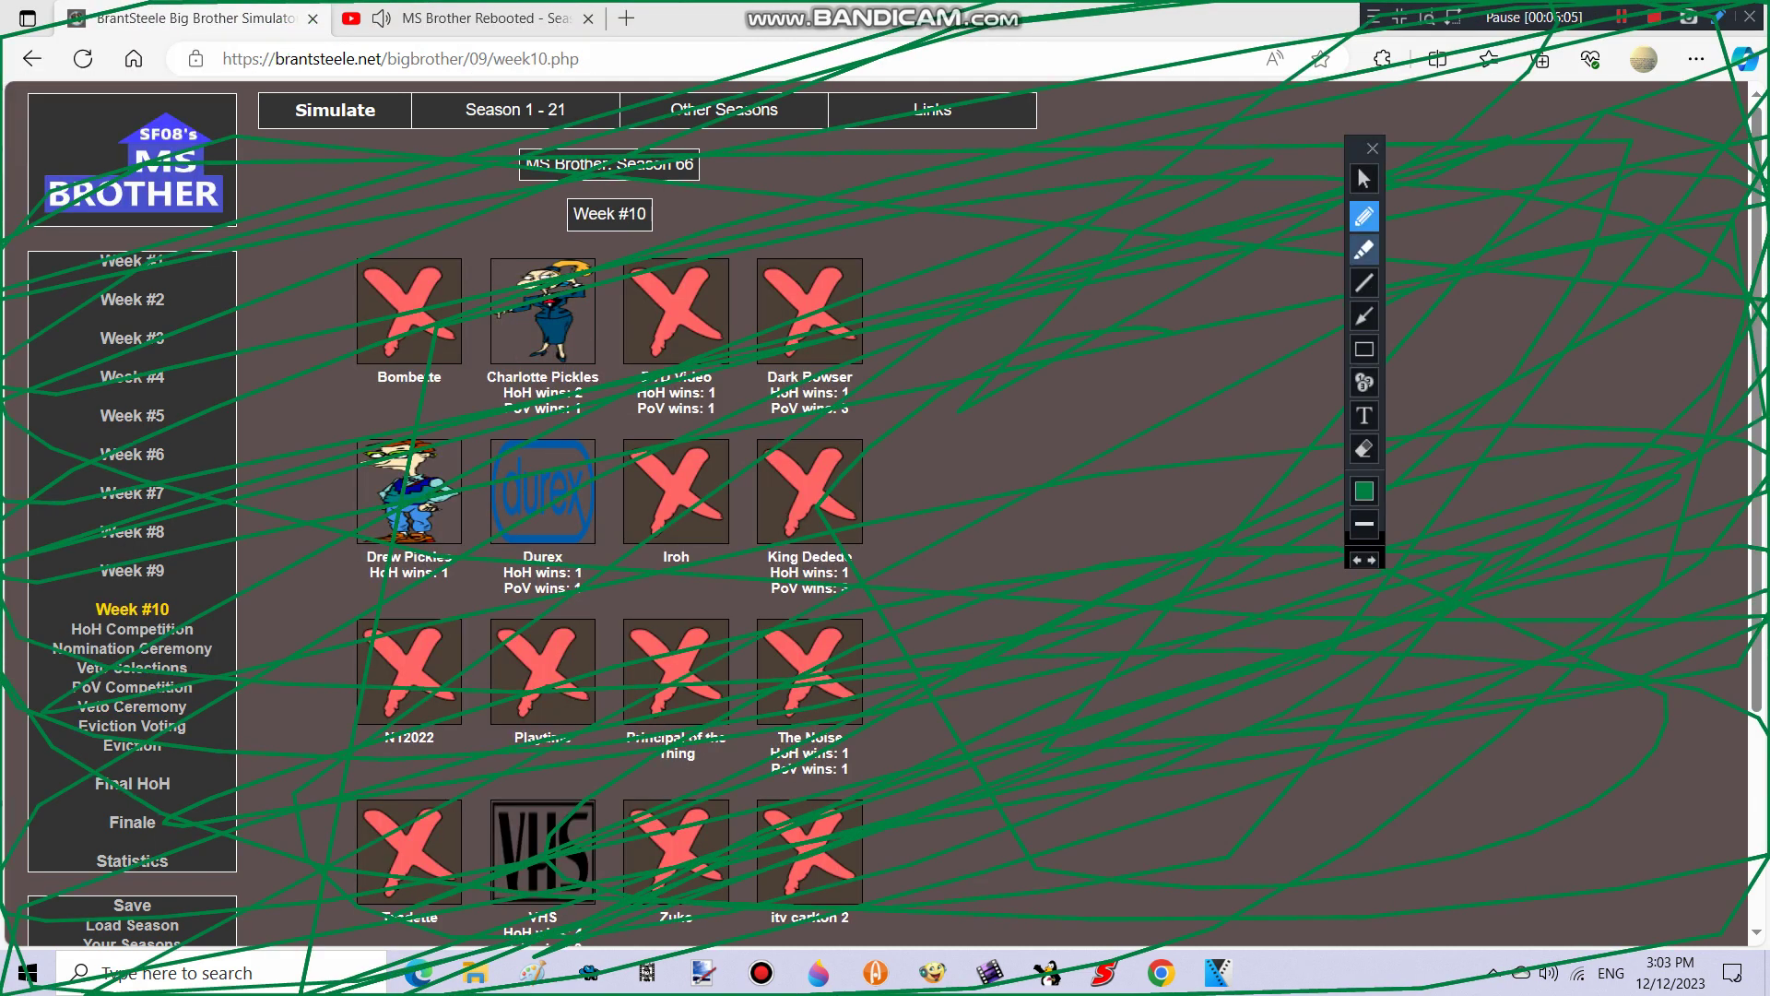
left_click(1365, 249)
left_click_drag(969, 415, 554, 347)
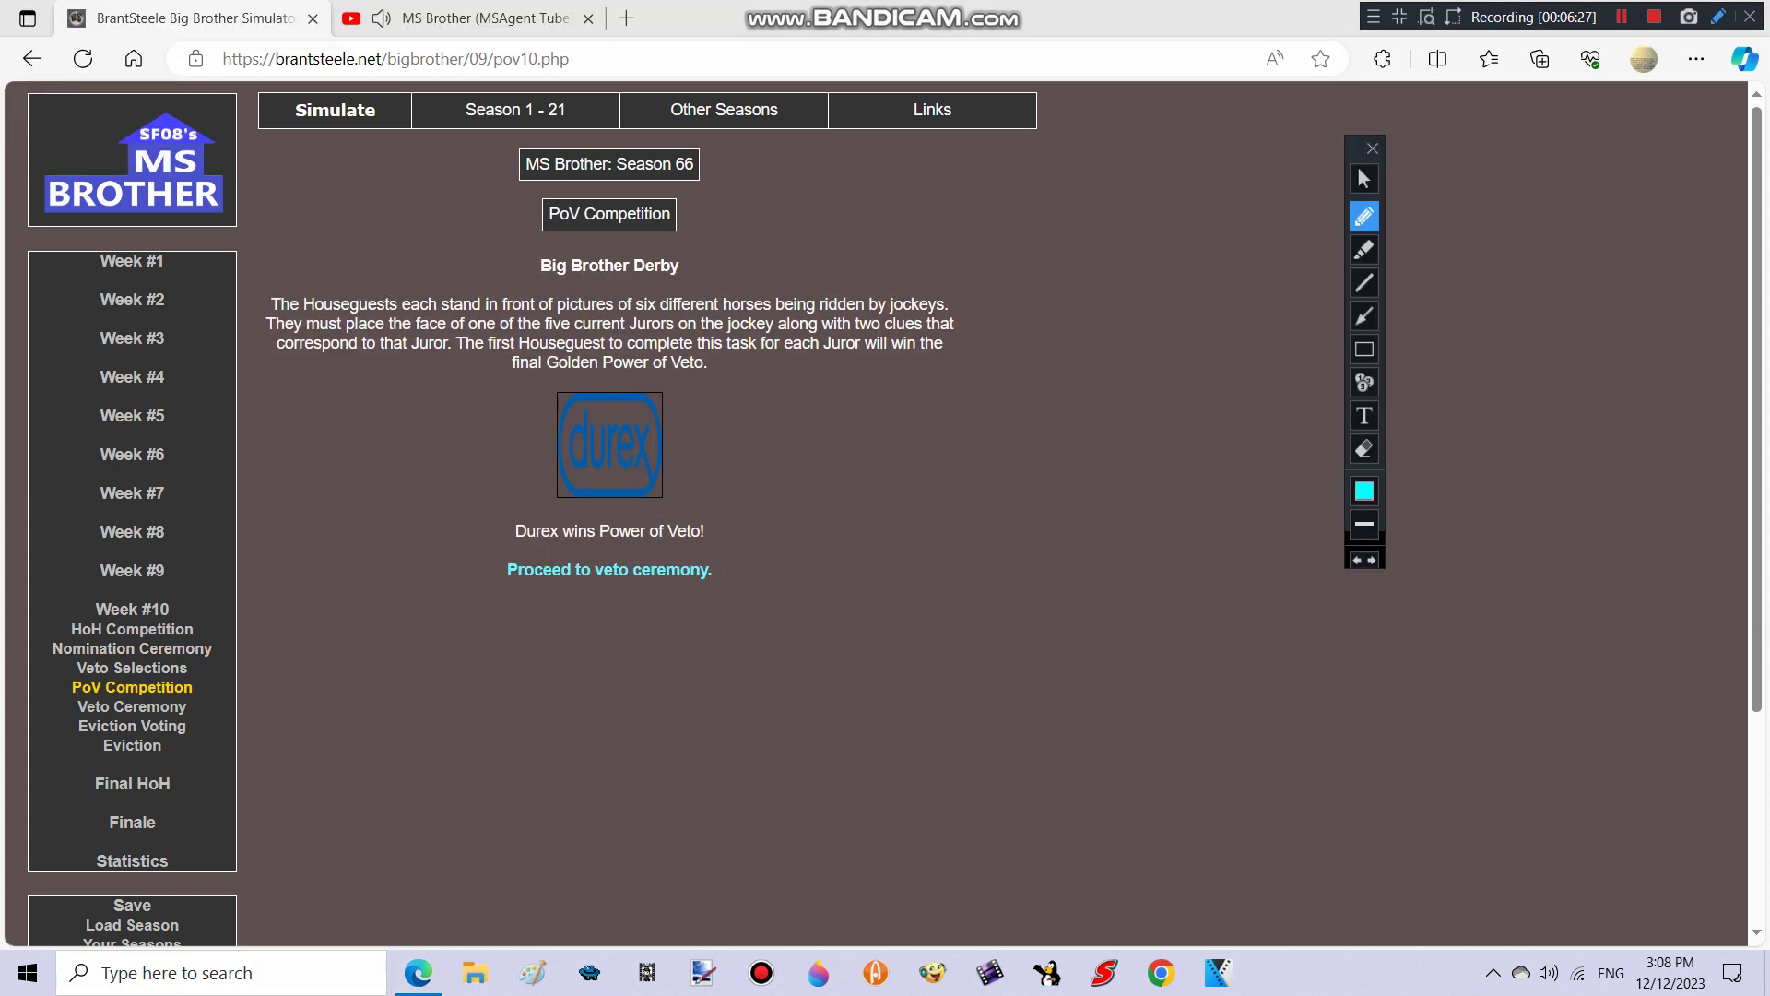
Advance through the Week 10 veto ceremony, VHS's 1-0 eviction and Drew's final HoH win.
mouse_move(1106, 347)
left_mouse_down()
mouse_move(1425, 622)
mouse_move(1535, 276)
mouse_move(1756, 209)
mouse_move(1349, 484)
left_mouse_up()
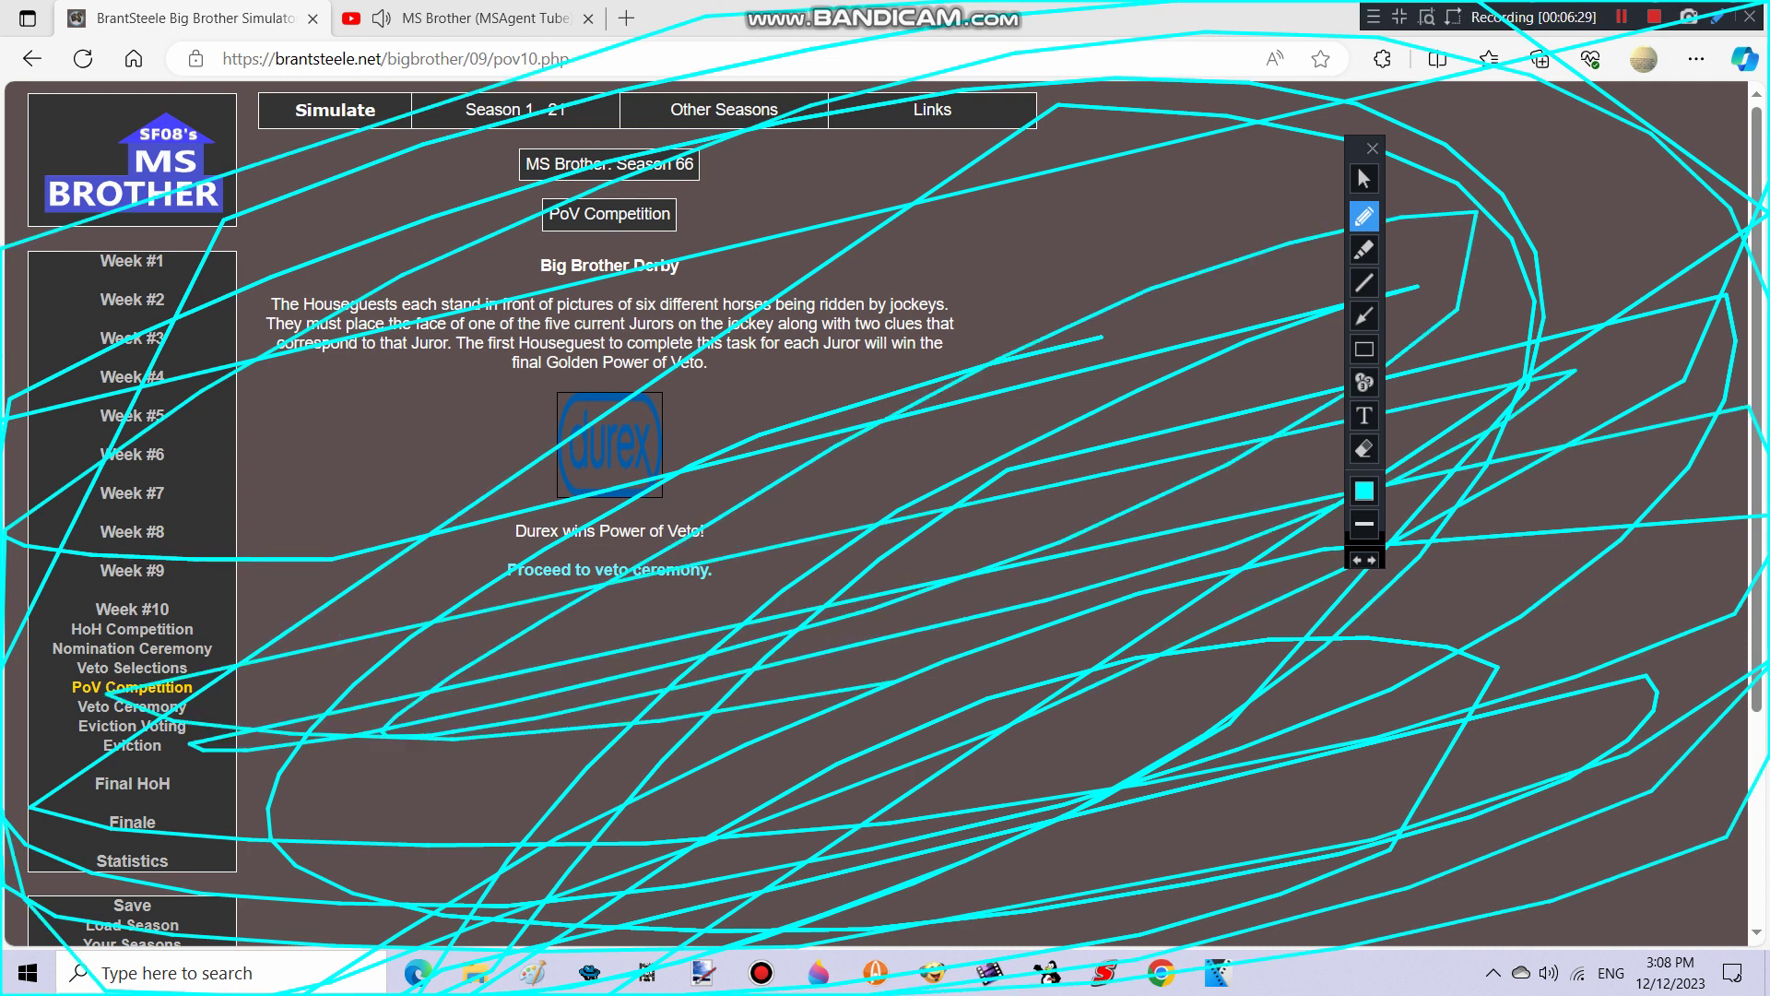
left_click_drag(1148, 692, 1743, 954)
left_click(1363, 250)
left_click_drag(333, 885, 1382, 221)
left_click_drag(28, 429, 1245, 831)
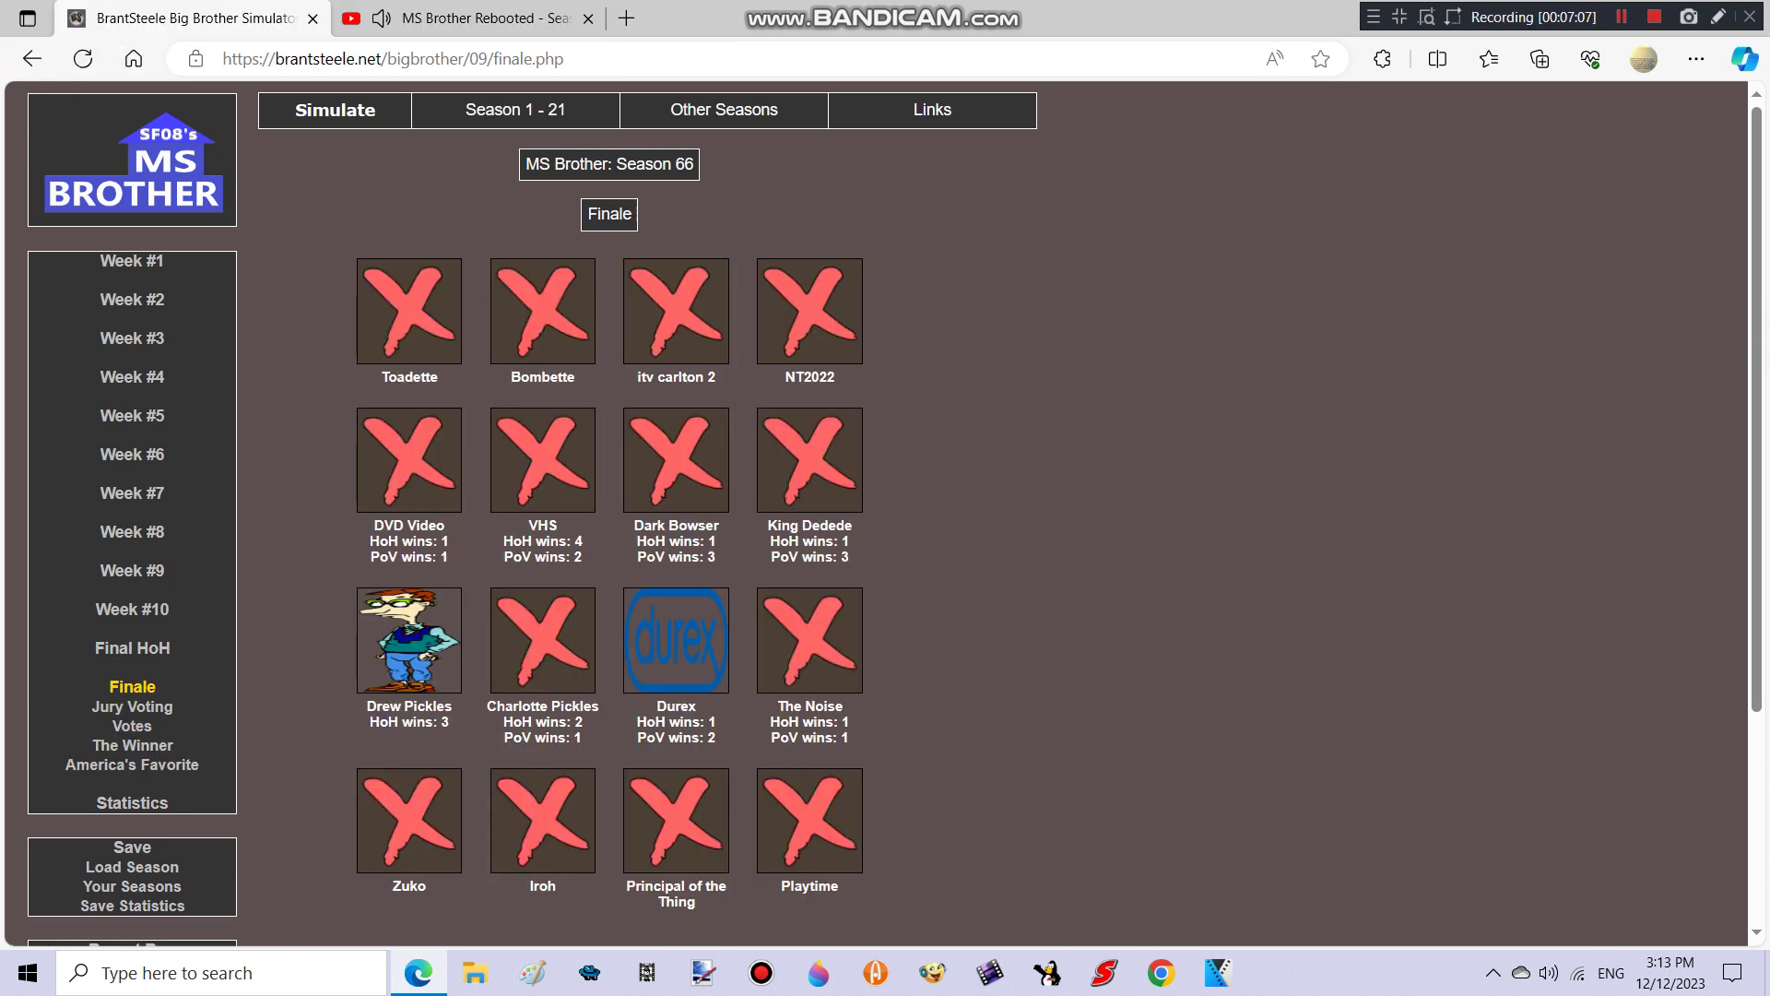
Advance to Drew's and Durex's opening statements and the seven jurors' questions.
left_click_drag(1051, 377, 1756, 415)
mouse_move(1757, 208)
left_mouse_down()
mouse_move(208, 968)
mouse_move(1756, 43)
mouse_move(0, 954)
left_mouse_up()
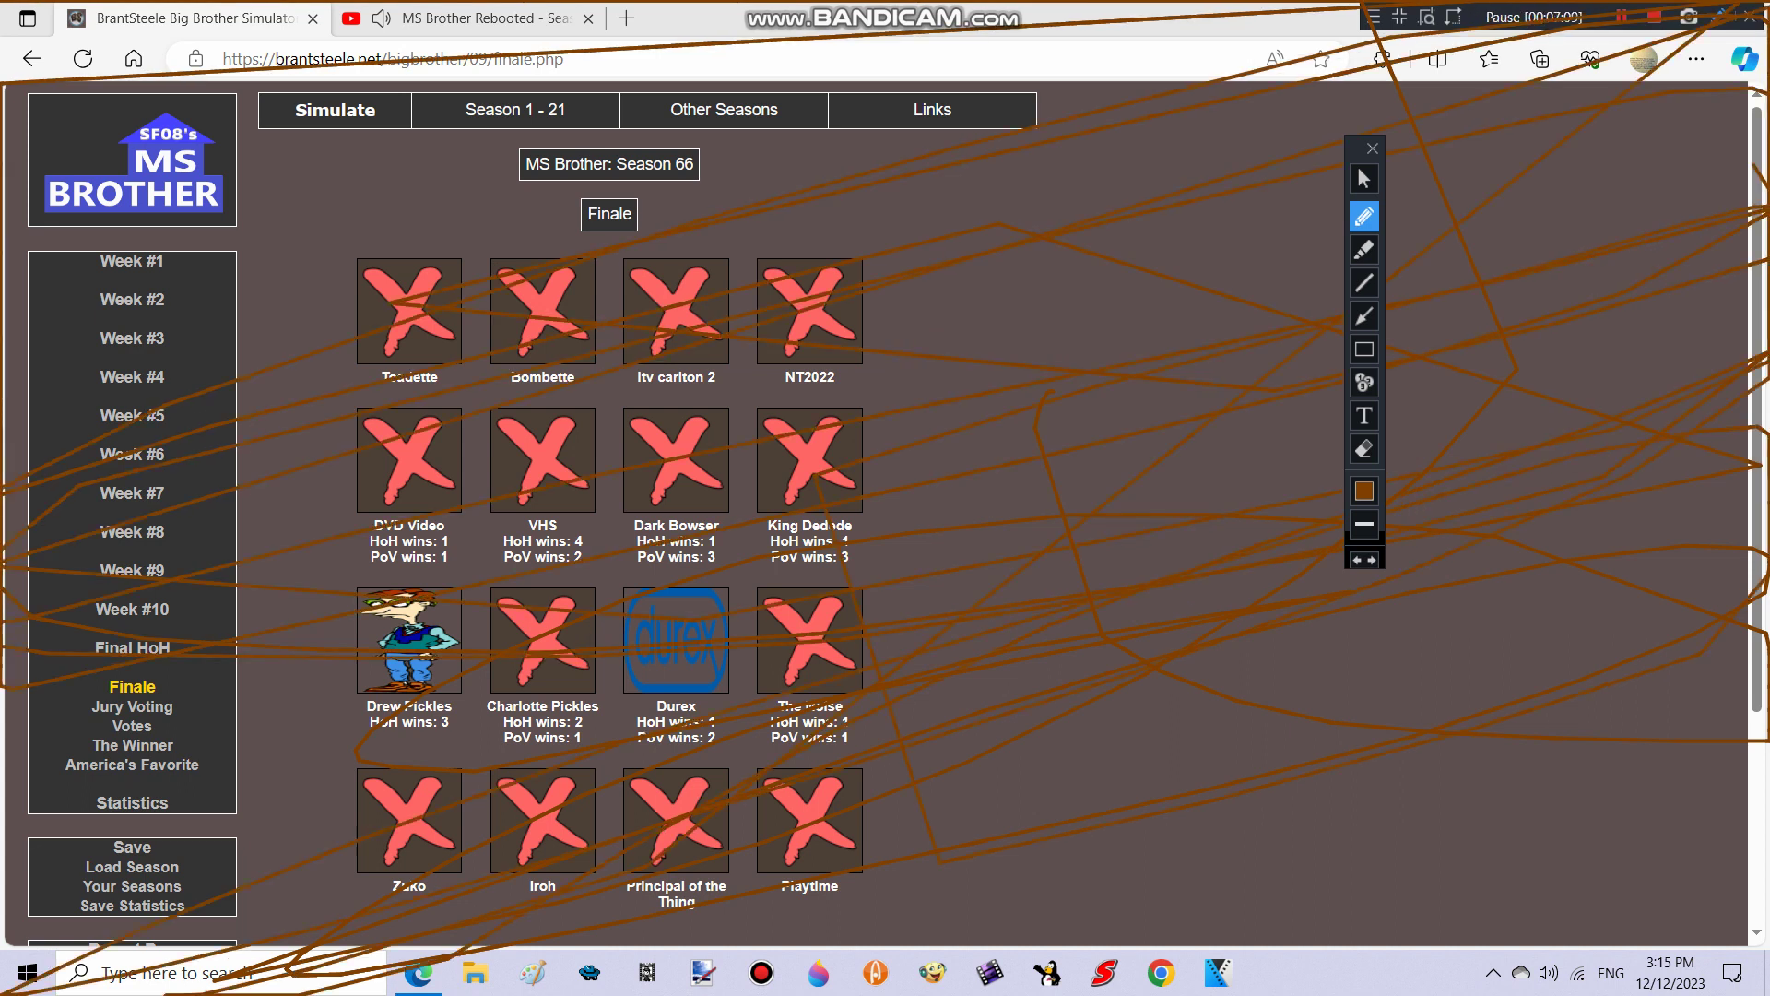
left_click(1364, 249)
left_click_drag(1750, 123, 7, 843)
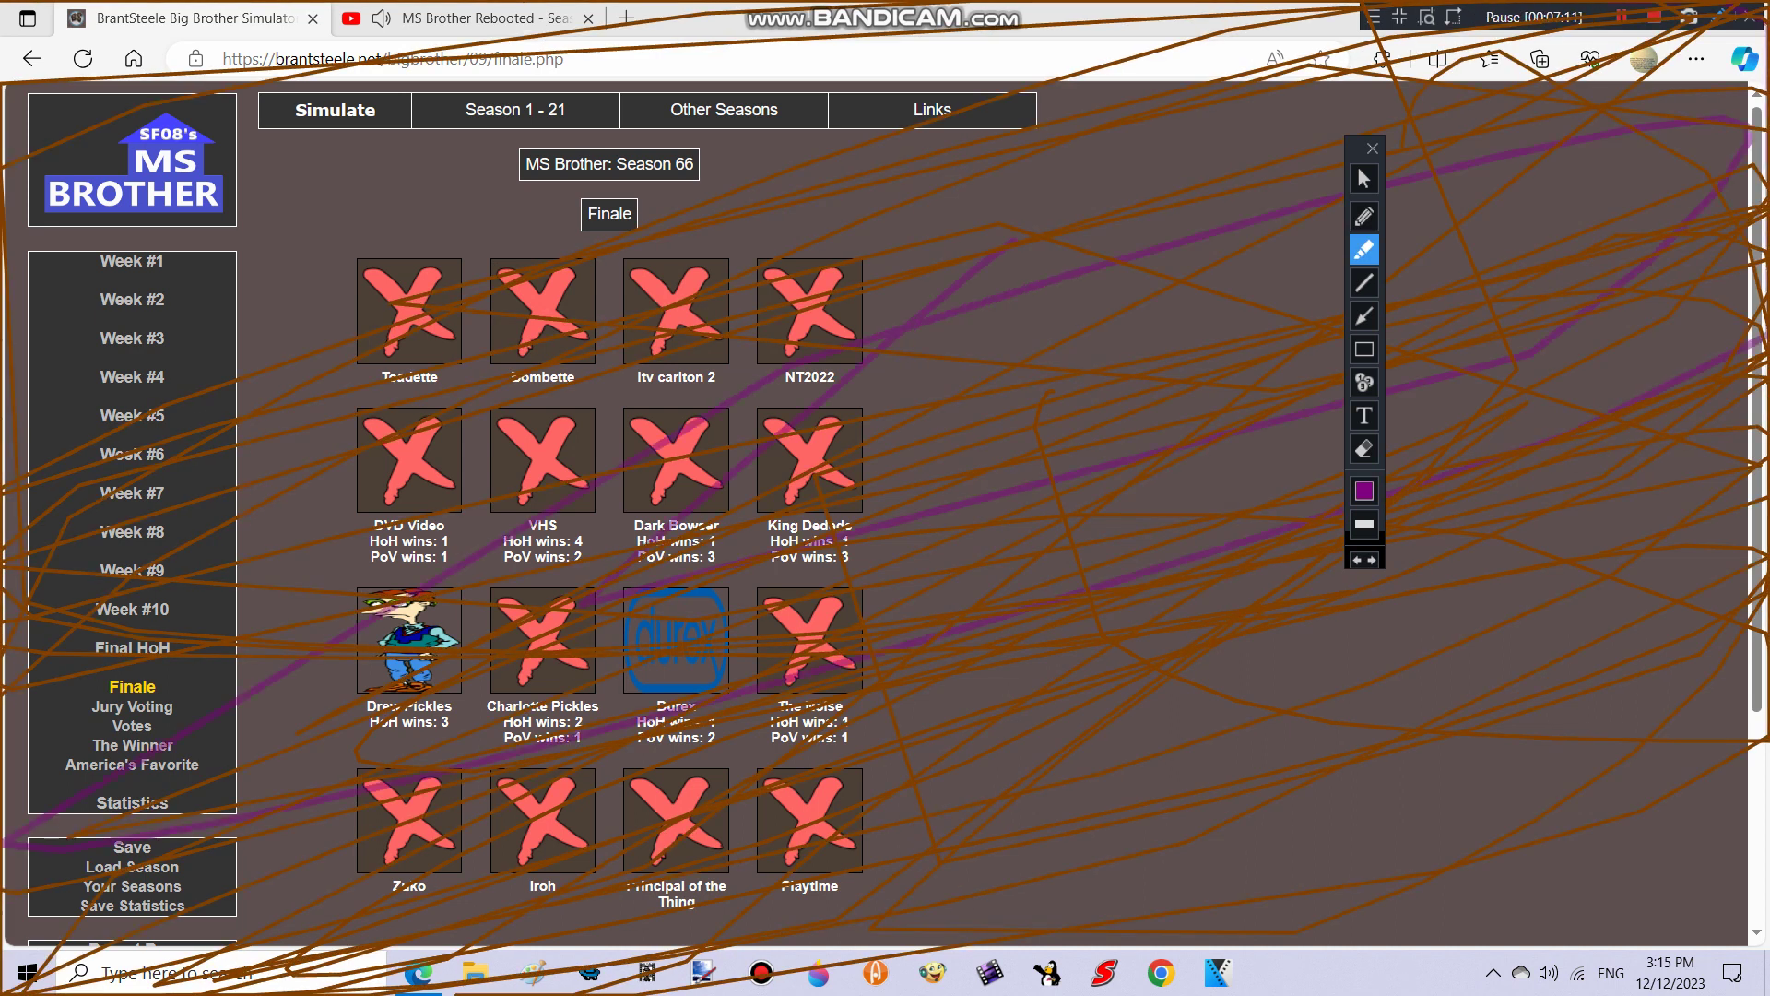
left_click_drag(1522, 35, 692, 968)
left_click_drag(236, 276, 1287, 719)
left_click_drag(42, 968, 1712, 35)
left_click_drag(1613, 829, 748, 36)
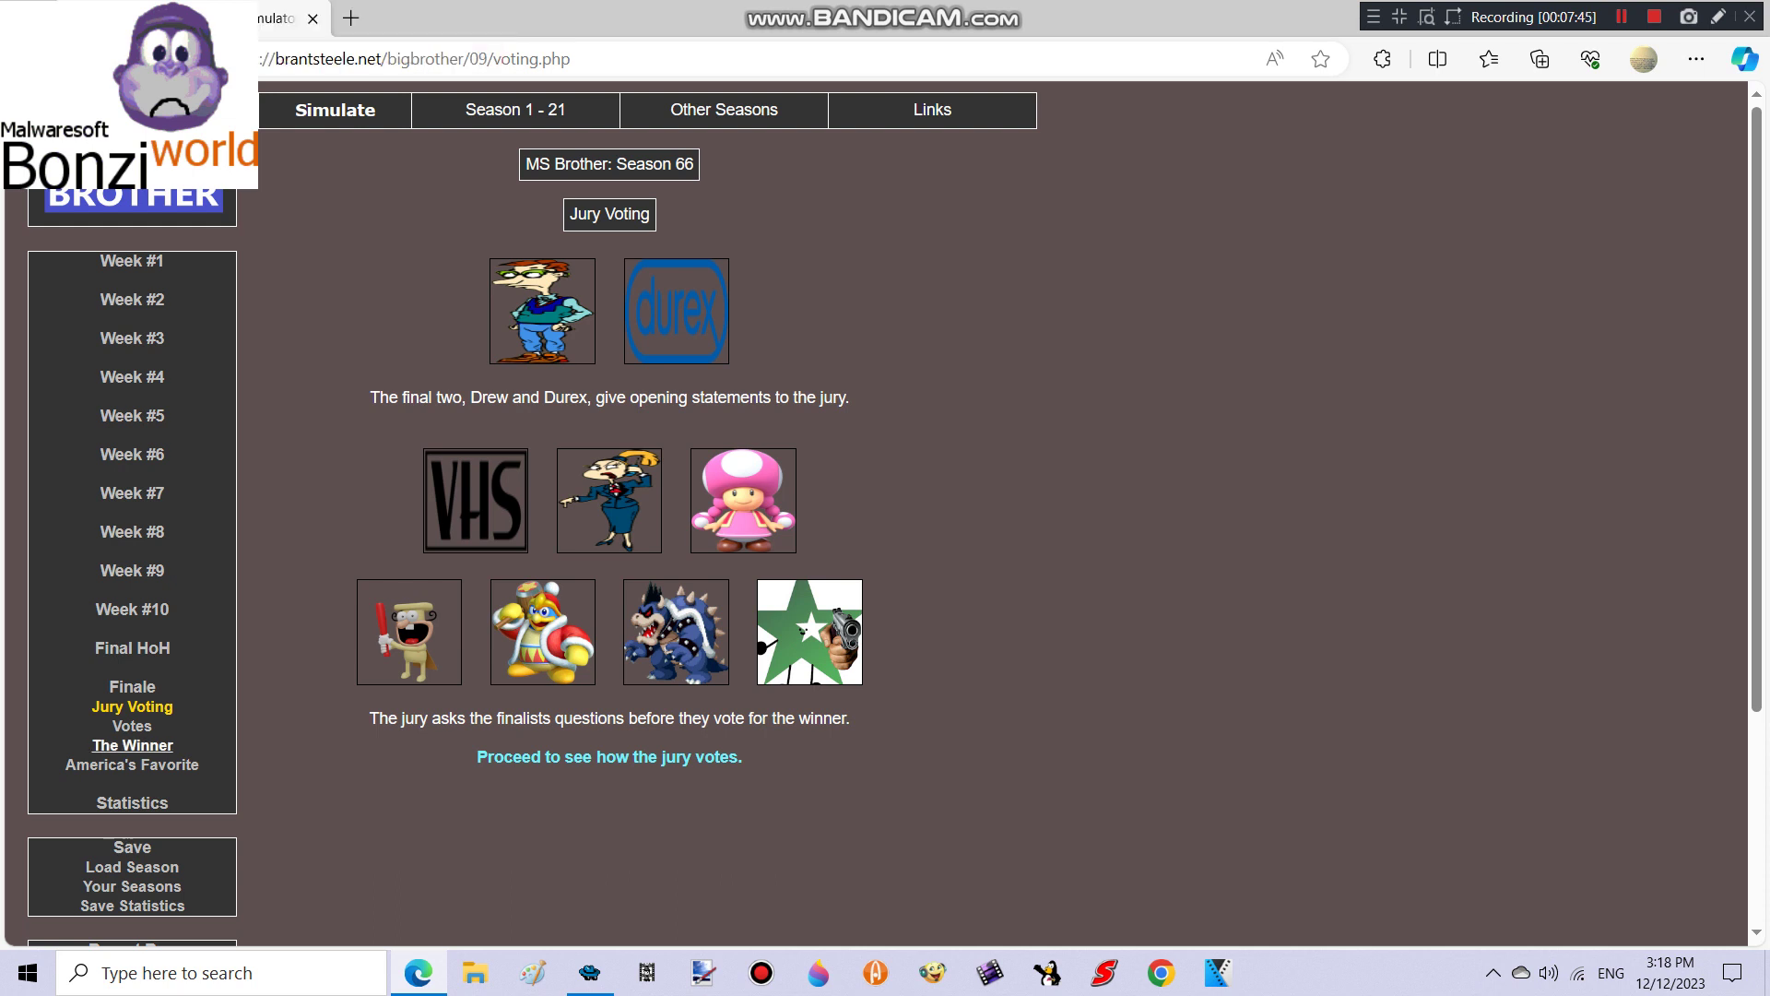
Show the Winner page with Drew beating Durex 6-1 in the jury vote.
left_click(132, 744)
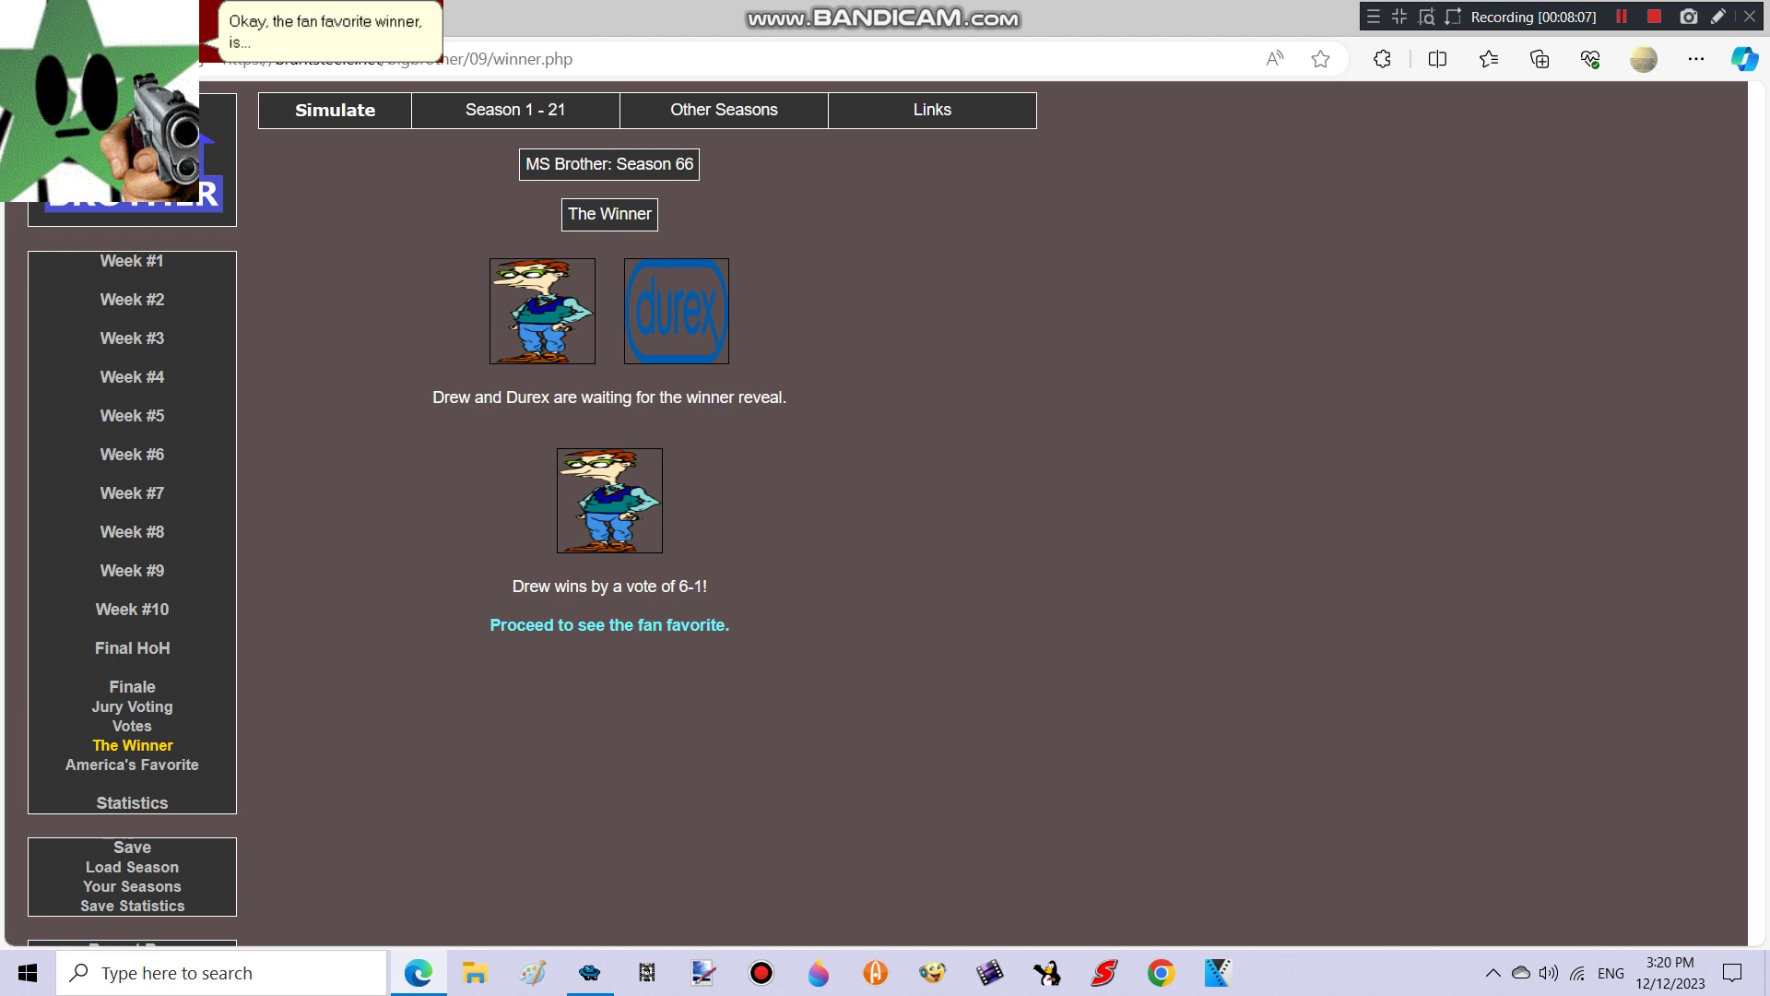
Move on from Drew's 6-1 win to the fan favorite reveal.
left_click(609, 624)
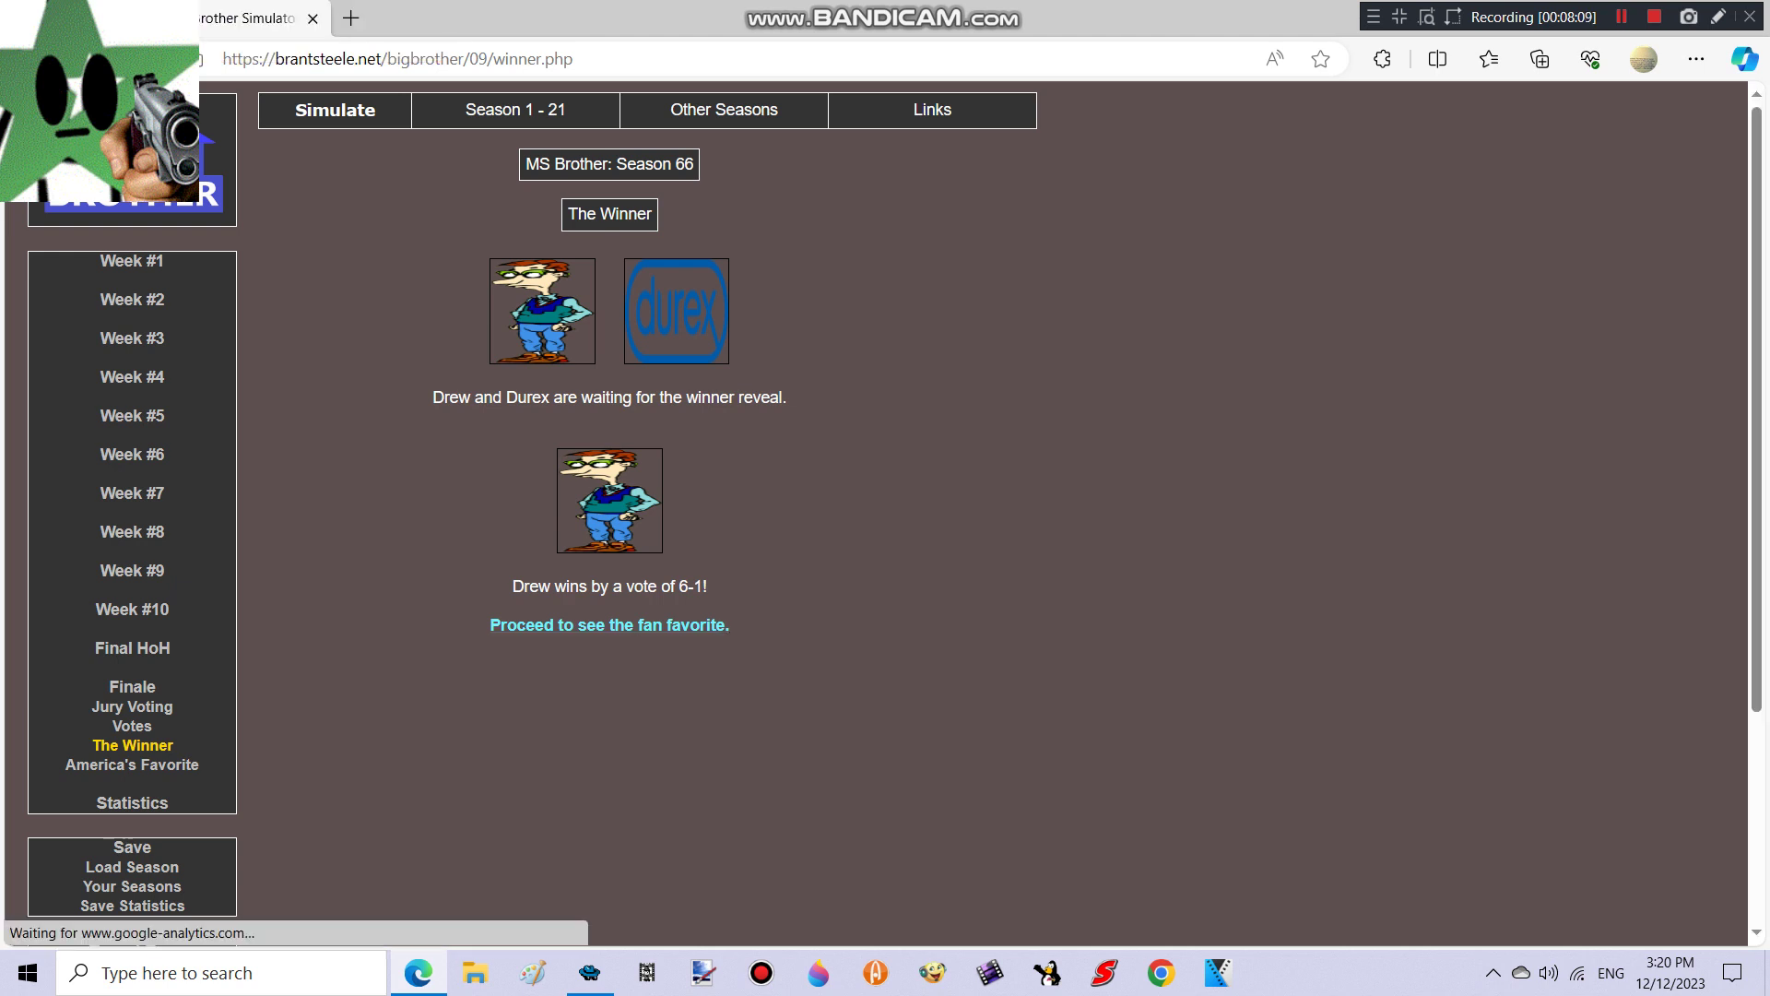